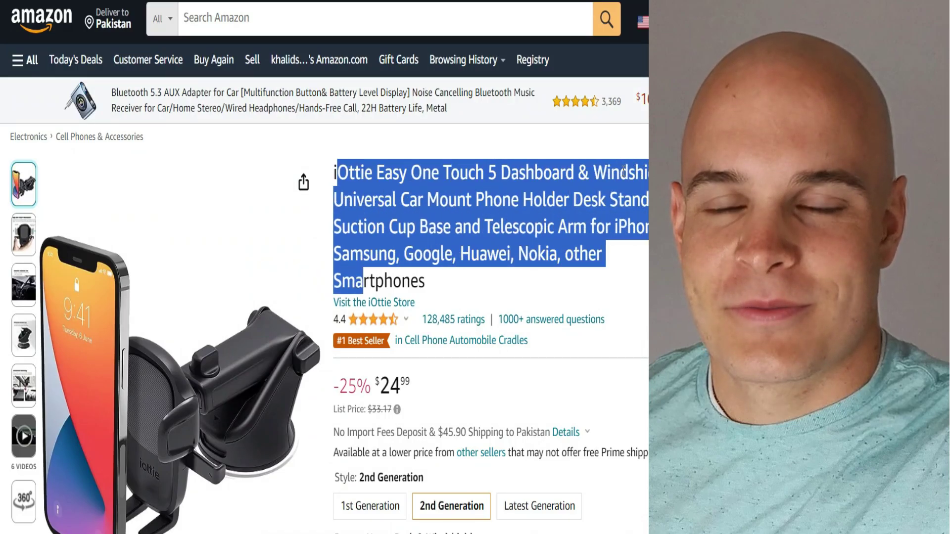
{"action": "scroll", "coordinate": [476, 302], "scroll_direction": "down", "scroll_amount": 2}
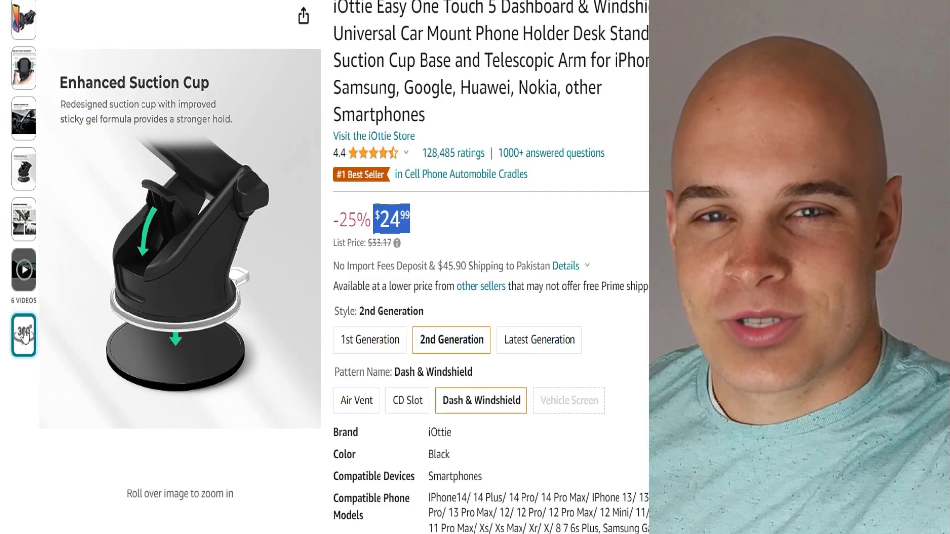
{"action": "left_click", "coordinate": [23, 338]}
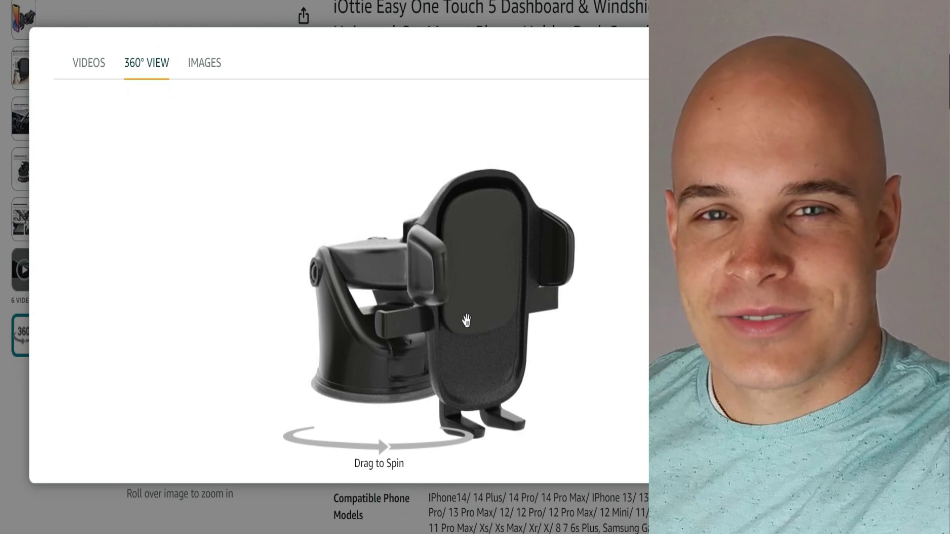
{"action": "mouse_move", "coordinate": [457, 321]}
{"action": "left_mouse_down"}
{"action": "mouse_move", "coordinate": [326, 320]}
{"action": "mouse_move", "coordinate": [179, 287]}
{"action": "left_mouse_up"}
{"action": "mouse_move", "coordinate": [304, 270]}
{"action": "left_mouse_down"}
{"action": "mouse_move", "coordinate": [316, 297]}
{"action": "mouse_move", "coordinate": [226, 292]}
{"action": "left_mouse_up"}
{"action": "left_click_drag", "start_coordinate": [421, 289], "coordinate": [254, 308]}
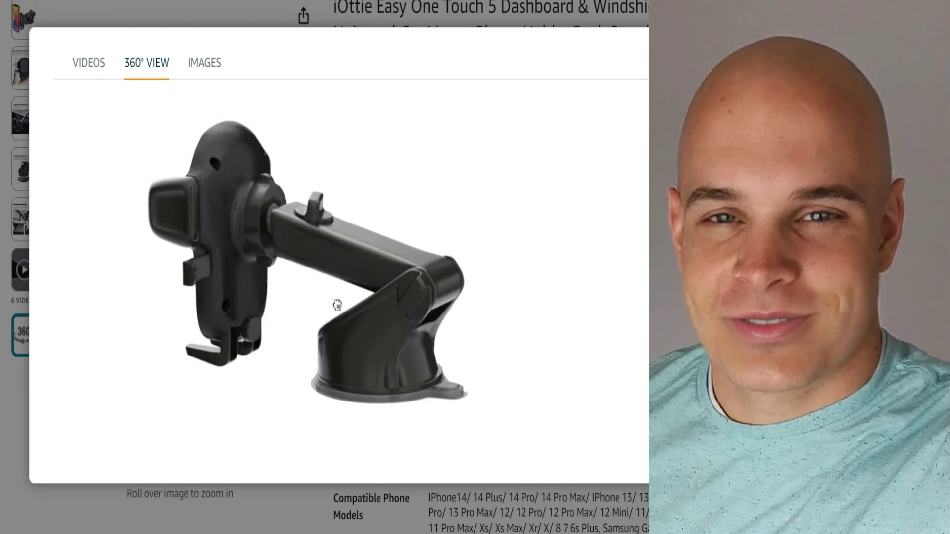
{"action": "left_click_drag", "start_coordinate": [414, 318], "coordinate": [283, 317]}
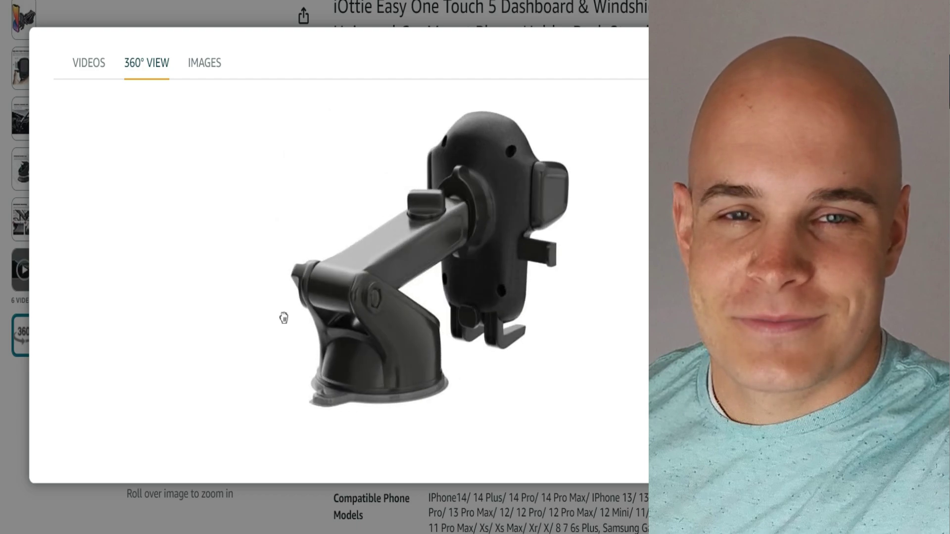
{"action": "left_click_drag", "start_coordinate": [440, 282], "coordinate": [346, 331]}
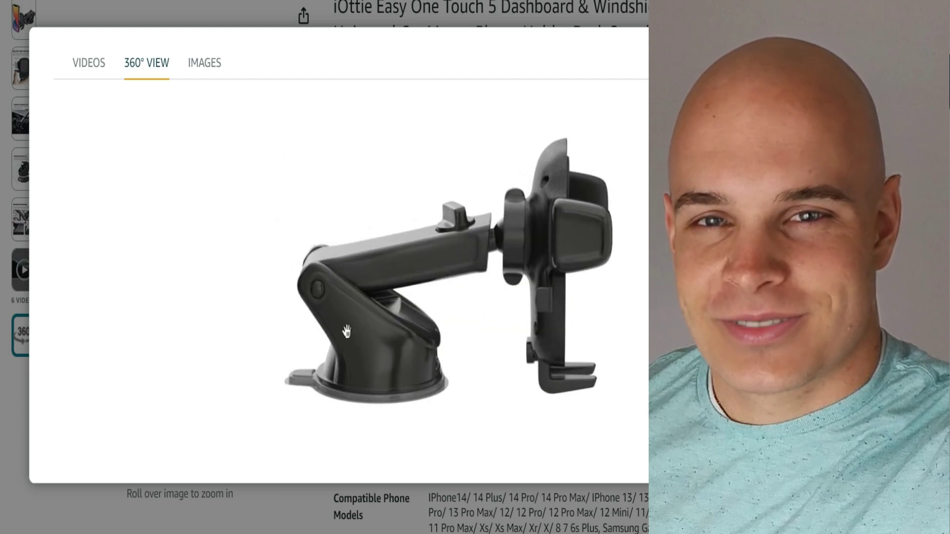
{"action": "mouse_move", "coordinate": [557, 280]}
{"action": "left_mouse_down"}
{"action": "mouse_move", "coordinate": [307, 356]}
{"action": "mouse_move", "coordinate": [547, 252]}
{"action": "mouse_move", "coordinate": [507, 236]}
{"action": "left_mouse_up"}
{"action": "left_click_drag", "start_coordinate": [345, 296], "coordinate": [544, 265]}
- Close the 360-degree viewer and highlight the 'Pretty satisfied thus far' customer review title
{"action": "key", "text": "Escape"}
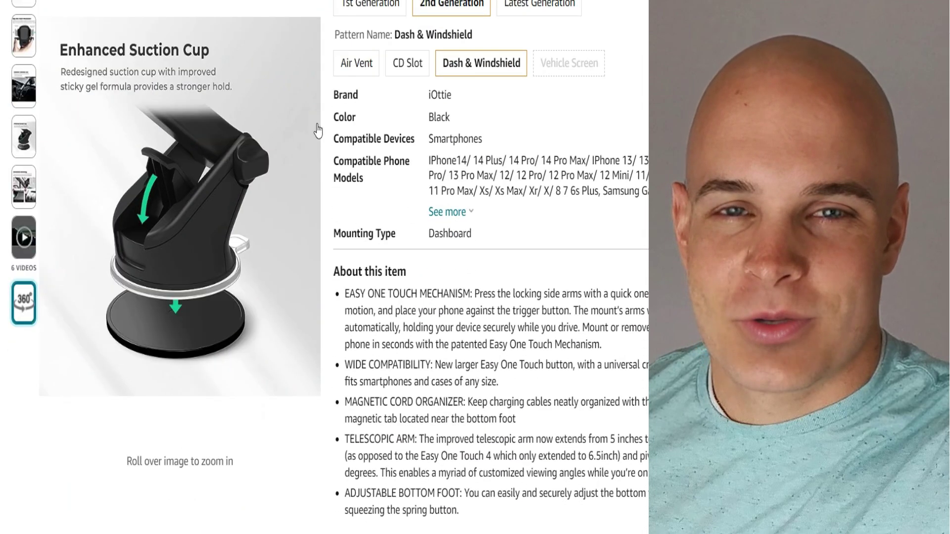
{"action": "scroll", "coordinate": [482, 334], "scroll_direction": "down", "scroll_amount": 5}
{"action": "scroll", "coordinate": [482, 334], "scroll_direction": "down", "scroll_amount": 2}
{"action": "left_click_drag", "start_coordinate": [344, 155], "coordinate": [480, 355]}
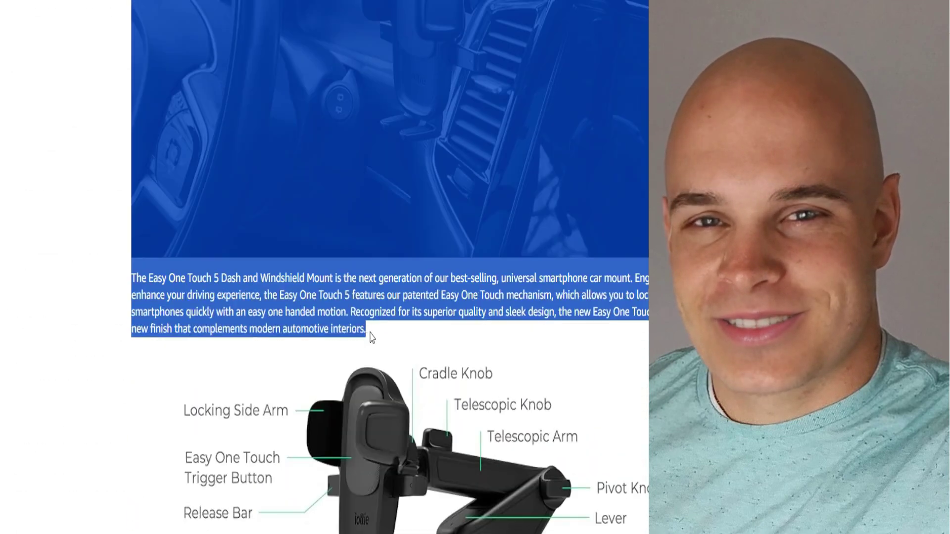
{"action": "left_click", "coordinate": [371, 338]}
{"action": "scroll", "coordinate": [190, 238], "scroll_direction": "down", "scroll_amount": 3}
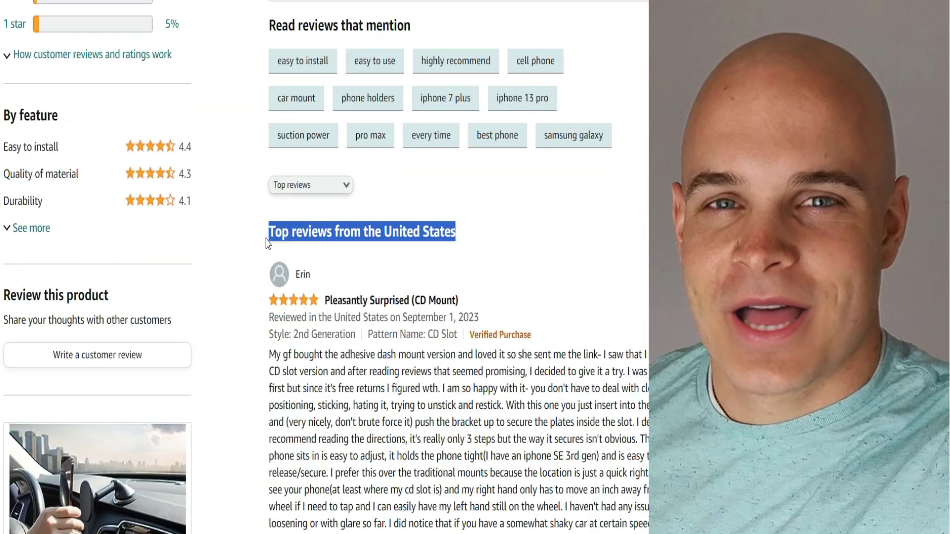
{"action": "scroll", "coordinate": [563, 233], "scroll_direction": "down", "scroll_amount": 2}
{"action": "scroll", "coordinate": [445, 297], "scroll_direction": "down", "scroll_amount": 5}
{"action": "scroll", "coordinate": [356, 255], "scroll_direction": "down", "scroll_amount": 5}
{"action": "triple_click", "coordinate": [357, 255]}
{"action": "scroll", "coordinate": [431, 210], "scroll_direction": "down", "scroll_amount": 5}
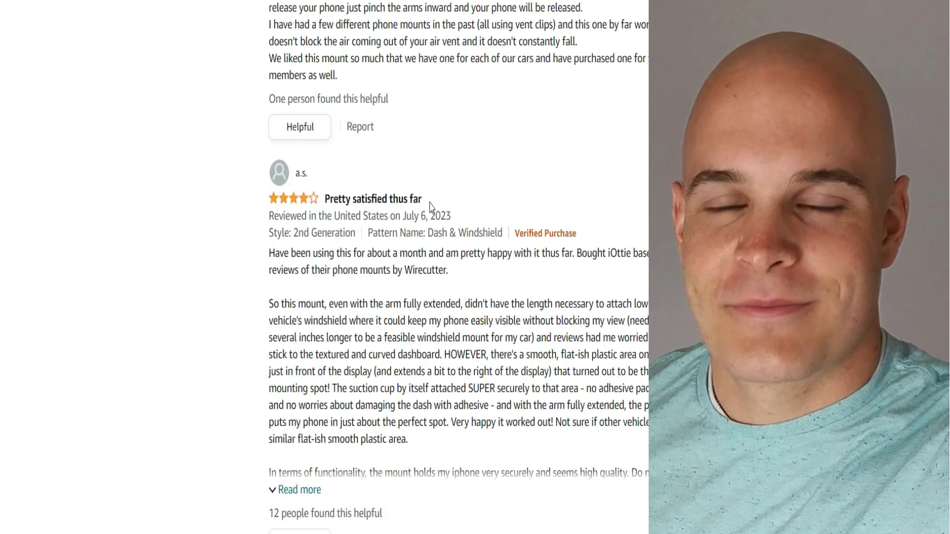
{"action": "scroll", "coordinate": [425, 214], "scroll_direction": "down", "scroll_amount": 5}
{"action": "scroll", "coordinate": [416, 235], "scroll_direction": "down", "scroll_amount": 5}
{"action": "scroll", "coordinate": [356, 240], "scroll_direction": "down", "scroll_amount": 3}
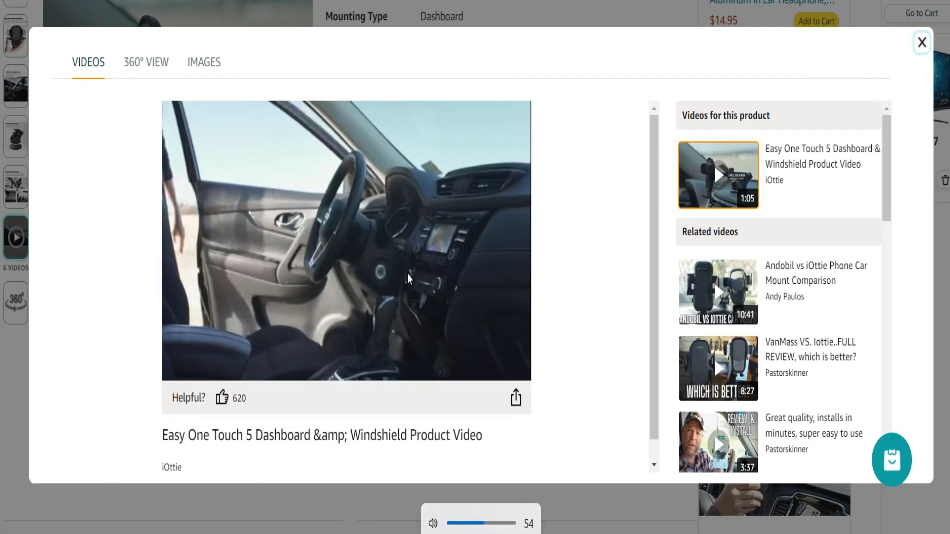
- Lower the product video's volume twice, then raise it once to about 42
{"action": "key", "text": "XF86AudioLowerVolume"}
{"action": "key", "text": "XF86AudioLowerVolume"}
{"action": "key", "text": "XF86AudioLowerVolume"}
{"action": "key", "text": "XF86AudioLowerVolume"}
{"action": "key", "text": "XF86AudioLowerVolume"}
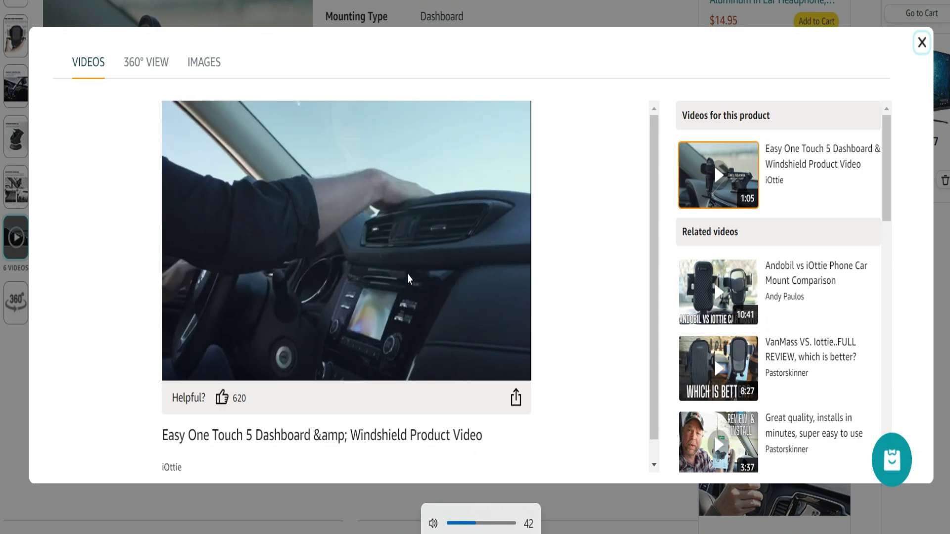
{"action": "key", "text": "XF86AudioLowerVolume"}
{"action": "key", "text": "XF86AudioRaiseVolume"}
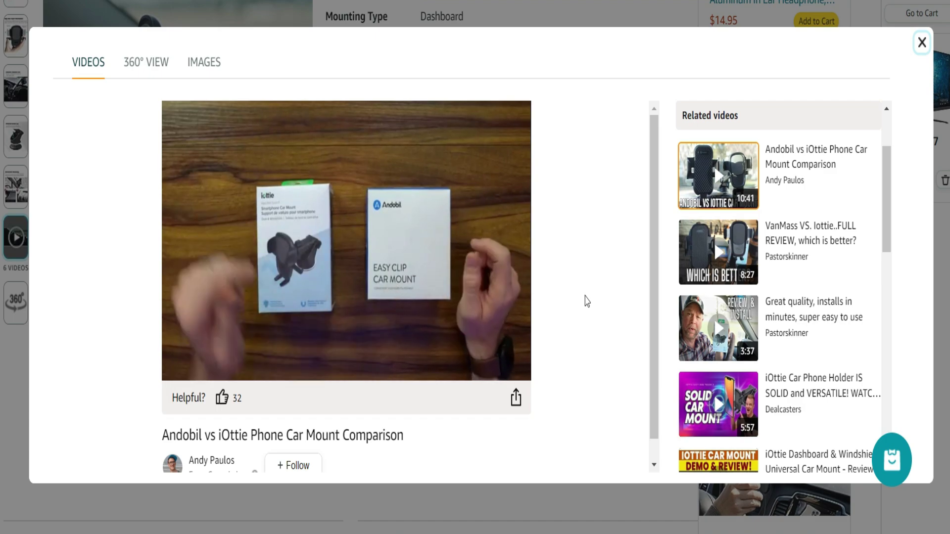
- Set the Andobil vs iOttie comparison video's volume to 38 with the media key
{"action": "key", "text": "XF86AudioRaiseVolume"}
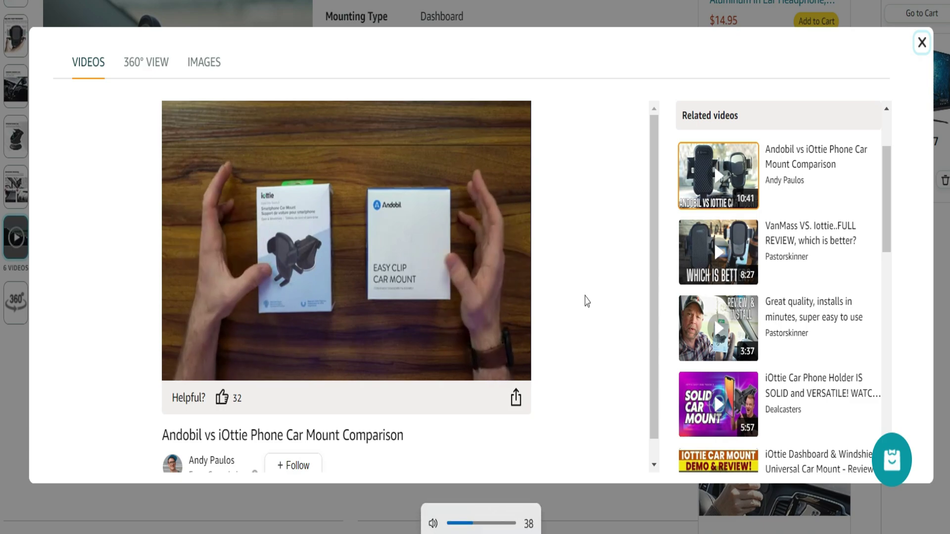